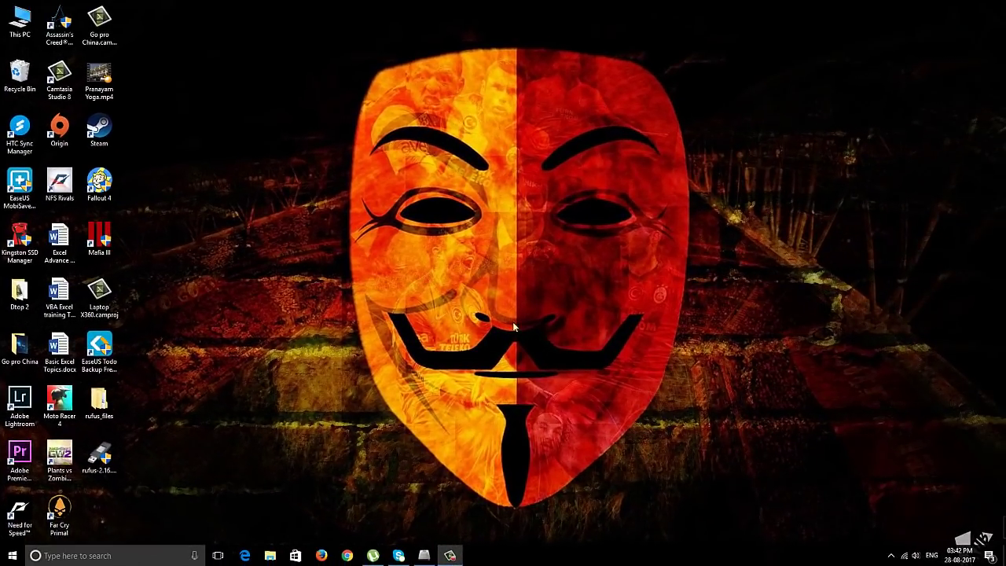
Open This PC and rename the New Volume (E:) drive to 'Kingston SSD'.
double_click(21, 24)
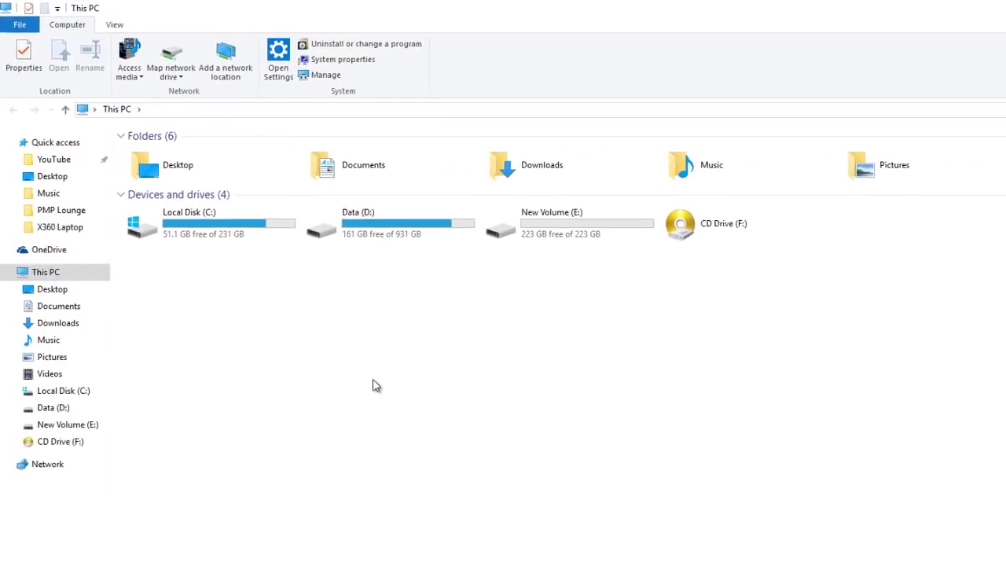
click(565, 234)
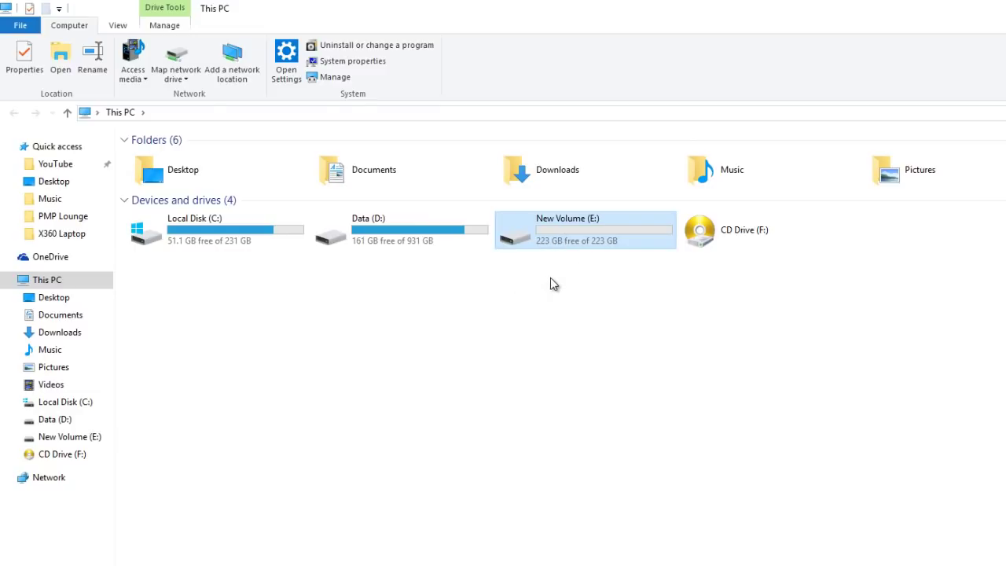
click(189, 239)
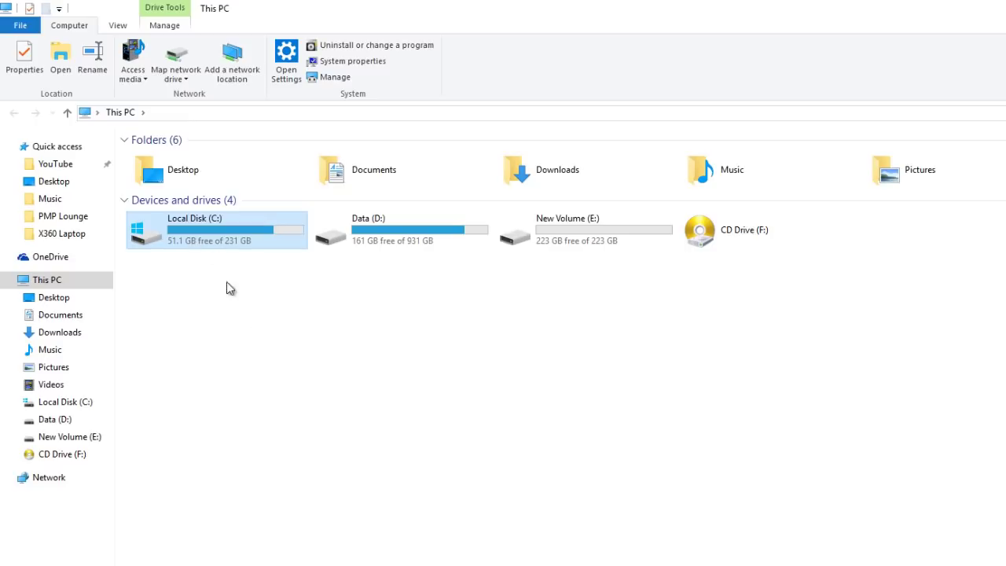
click(397, 242)
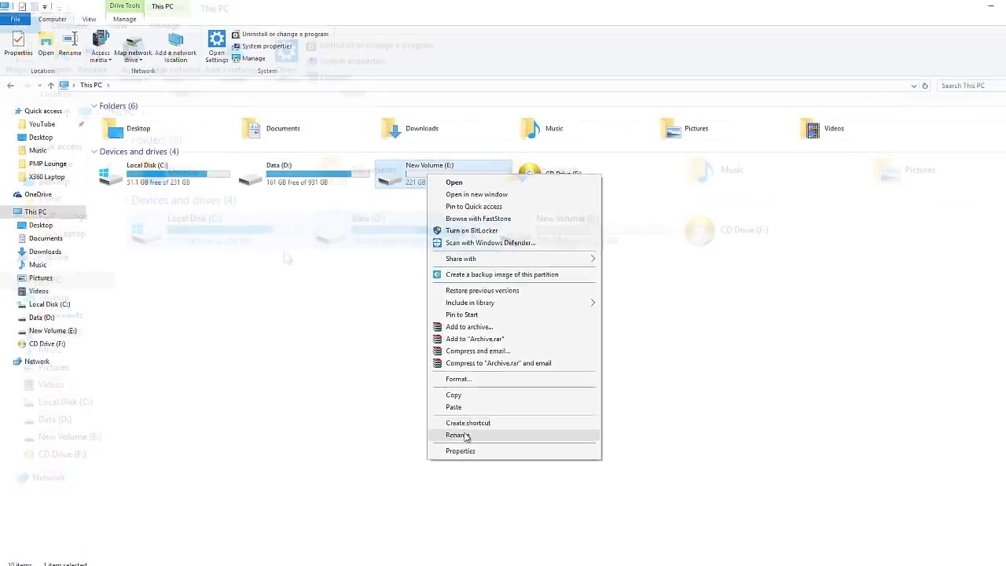
click(602, 433)
text(Kingsto)
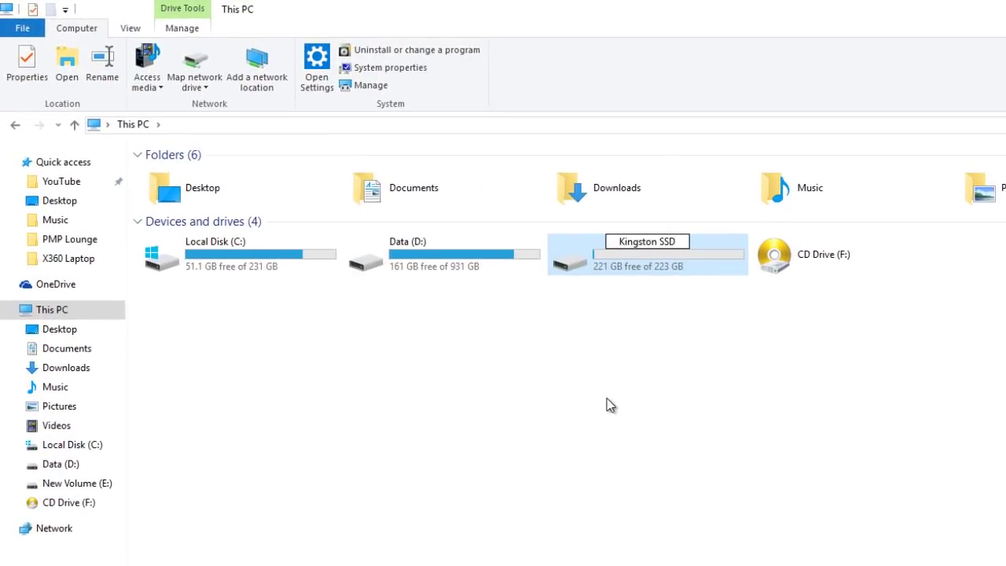
text(n SSD)
key(Return)
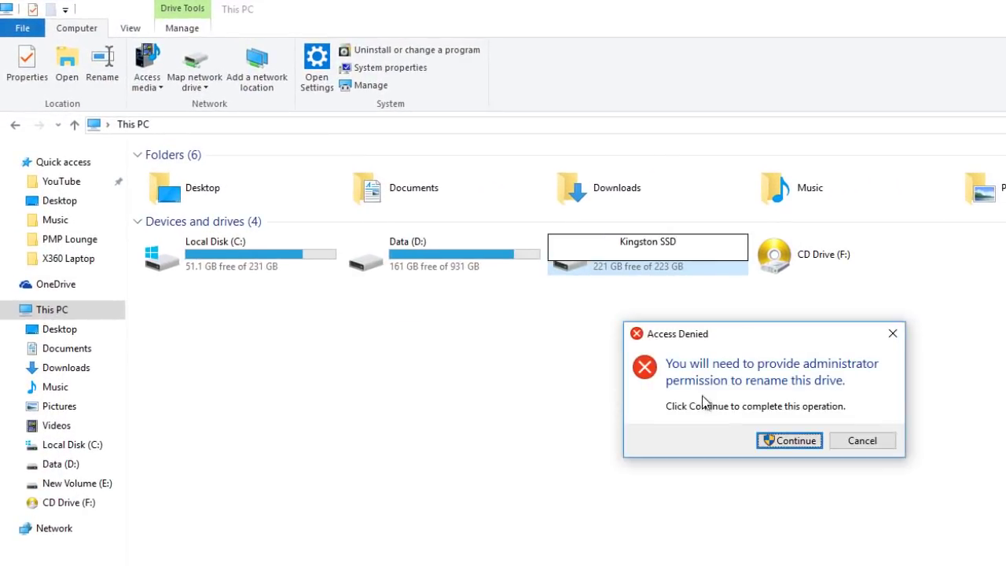
click(776, 440)
double_click(638, 259)
key(alt+Left)
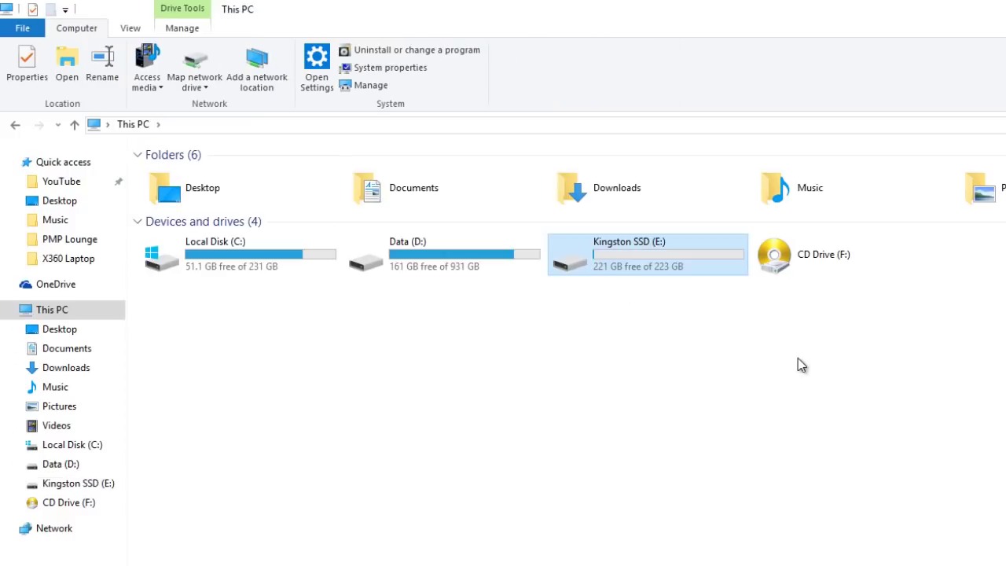
Rename the Data (D:) drive to 'WD Black HDD', approving the admin prompt.
click(449, 259)
right_click(448, 260)
text(mWD Black 1)
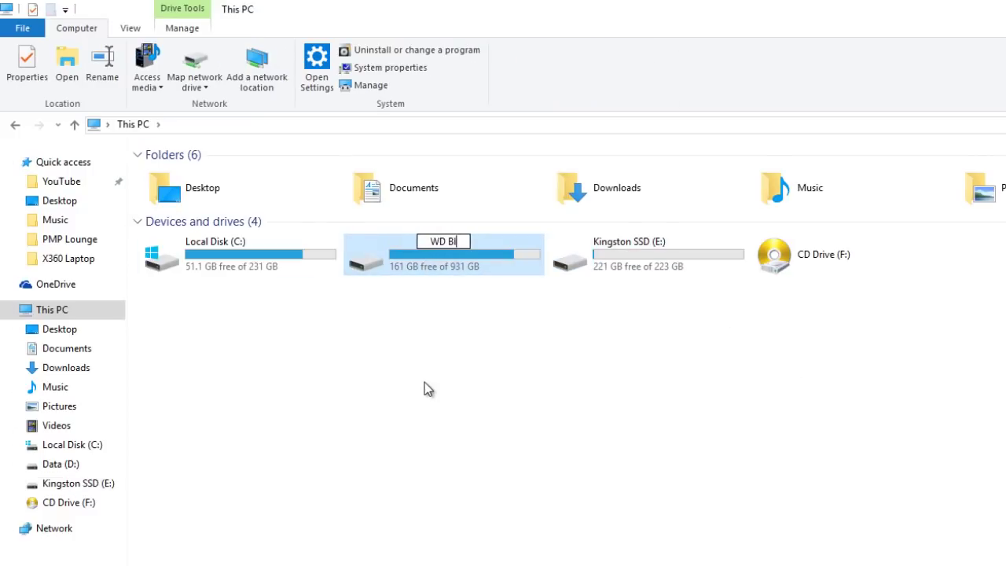
key(BackSpace)
text(HDD)
key(Return)
key(Return)
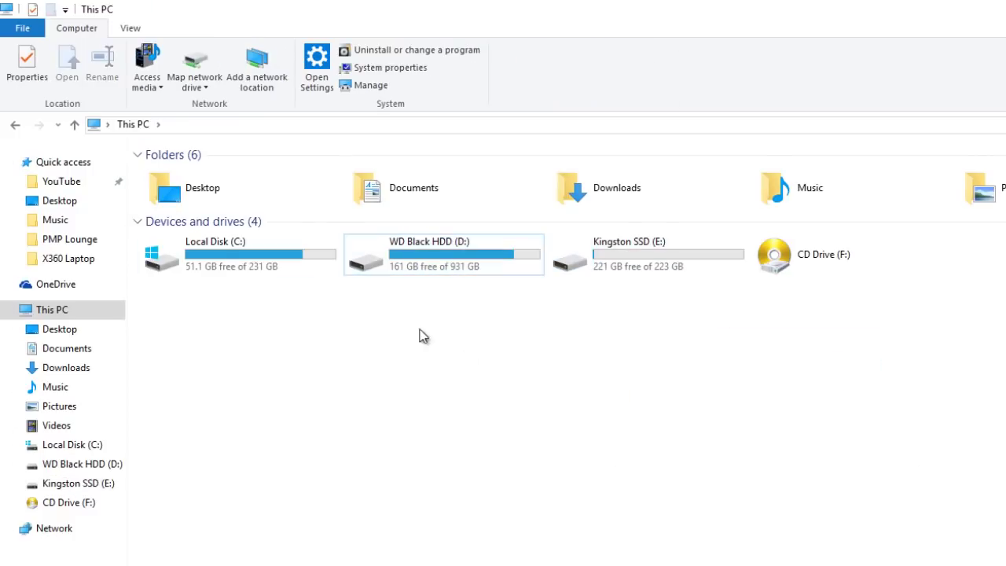
key(Left)
Rename the Local Disk (C:) drive to 'Samsung SSD'.
key(F2)
text(Samsung SSD)
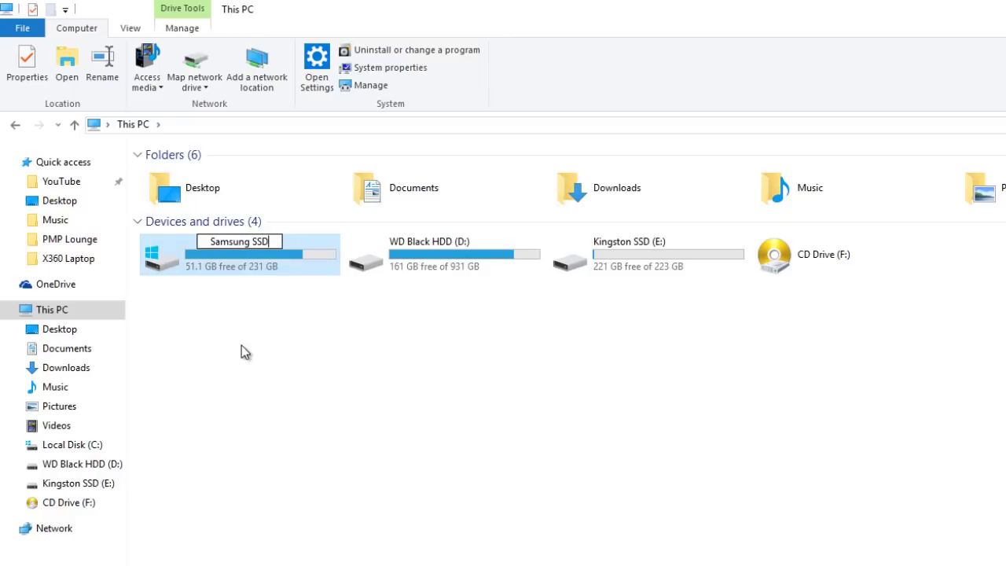
key(Return)
key(Return)
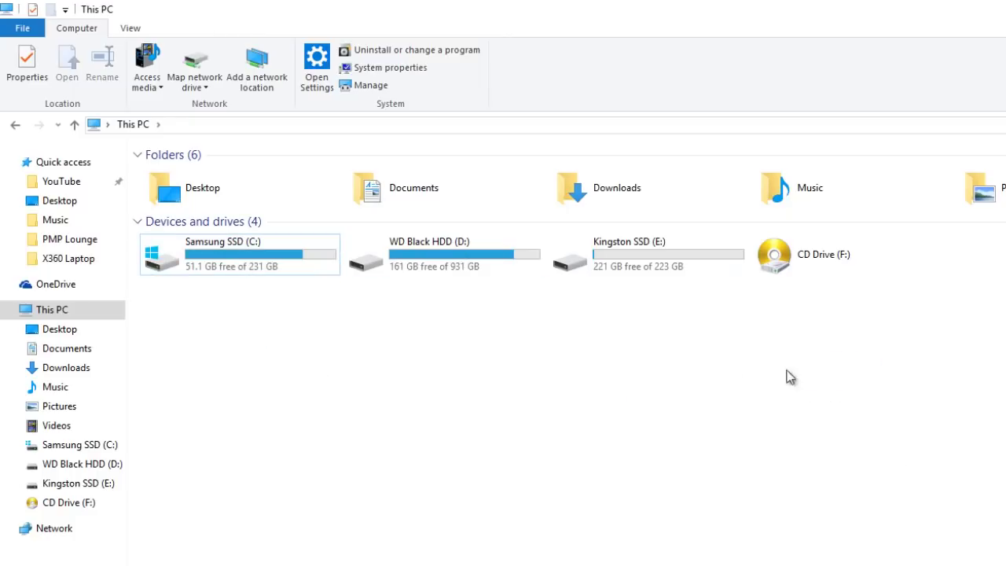
Launch the Free Stopwatch app from Windows search.
click(90, 556)
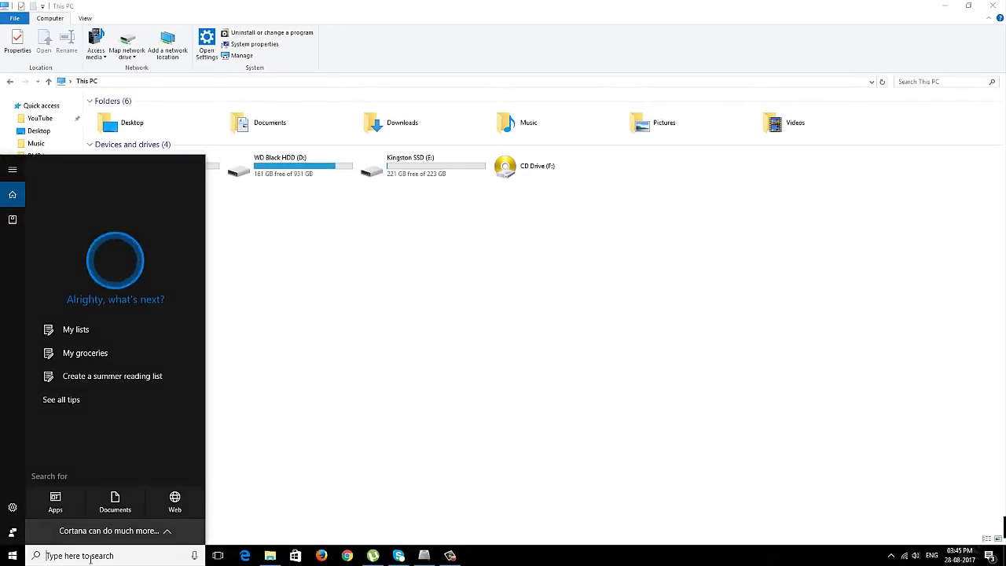
text(STOP)
click(73, 216)
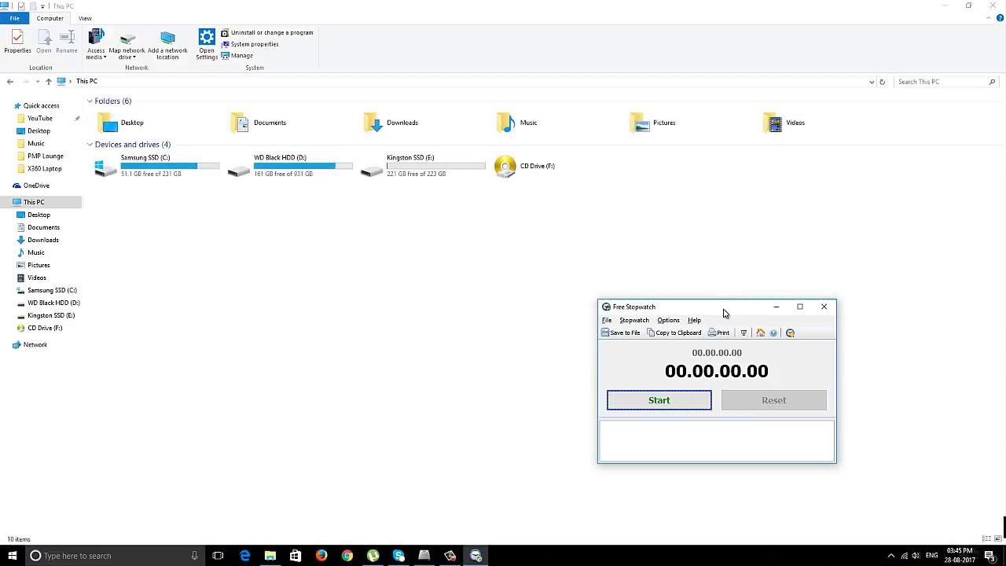
In WD Black HDD (D:) > Games, view the Need for Speed Rivals folder's properties, then copy the folder.
double_click(281, 171)
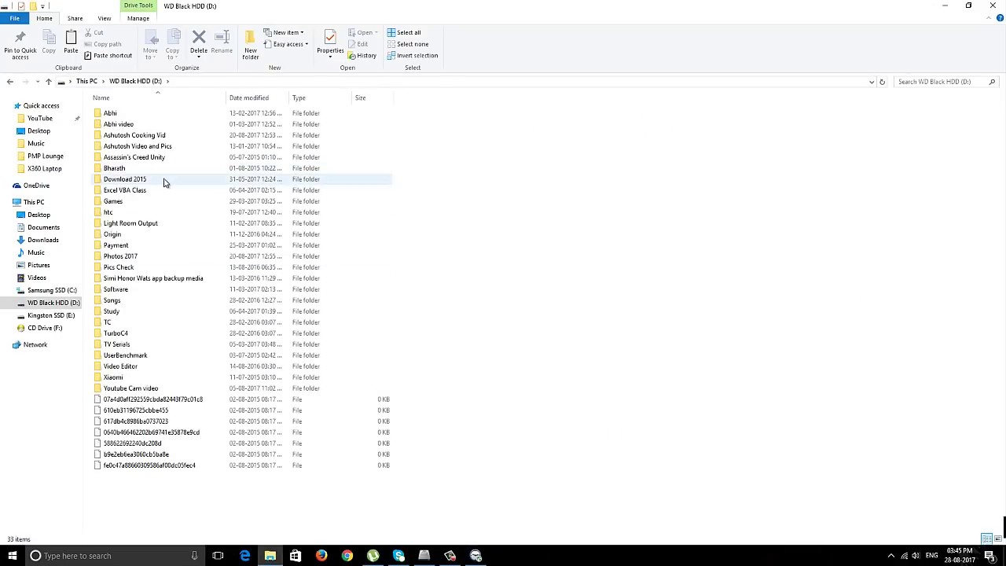
double_click(112, 203)
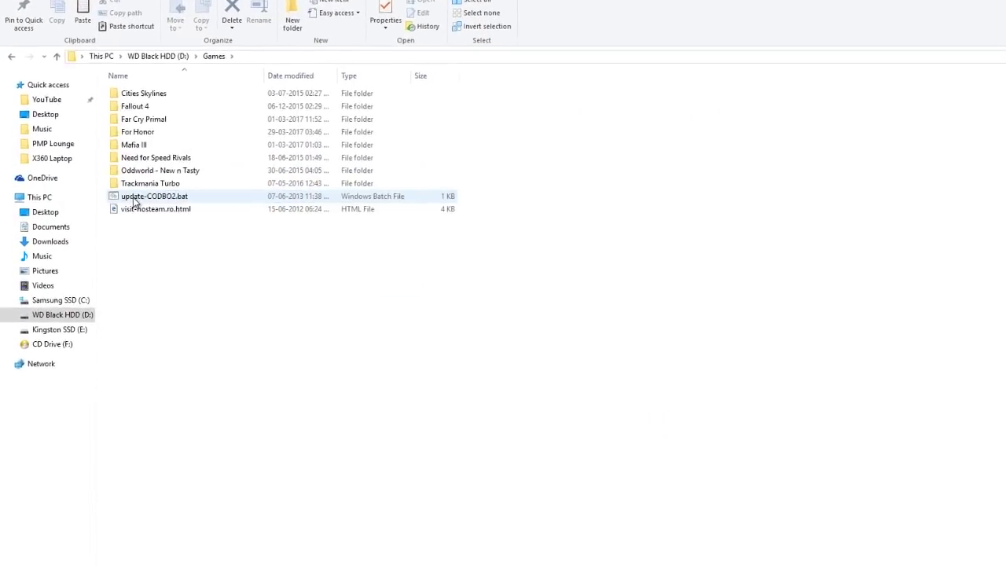
right_click(155, 154)
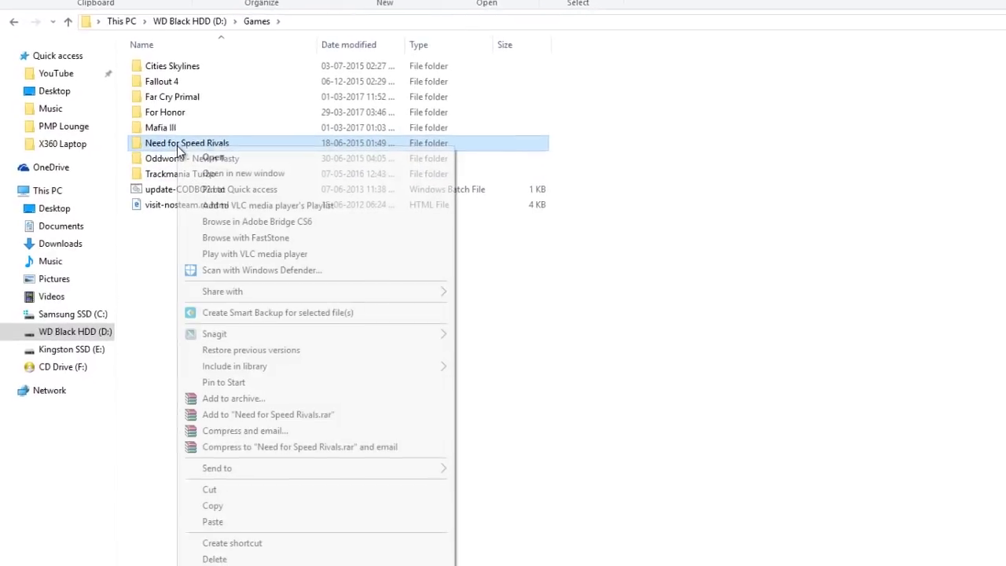
click(228, 562)
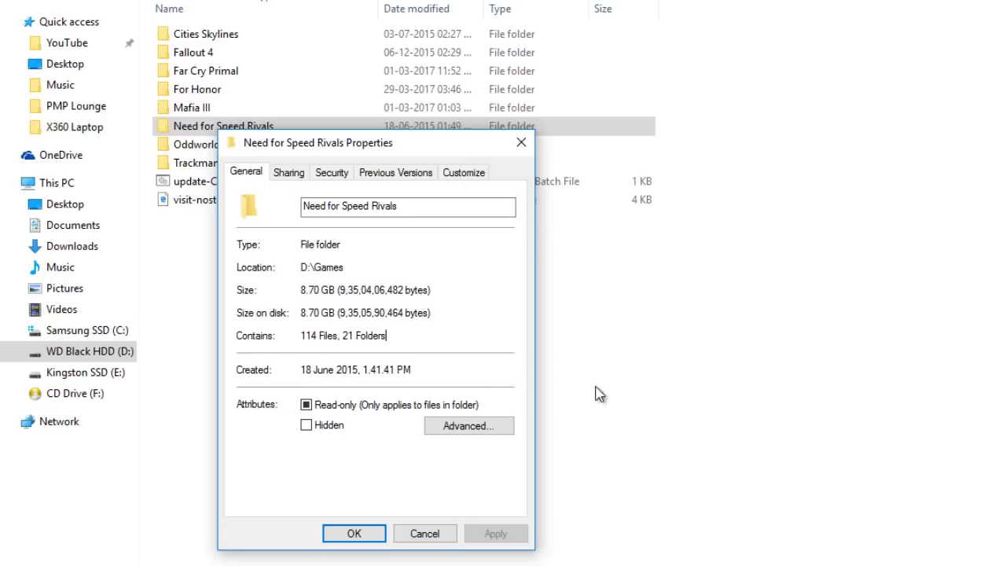
click(424, 533)
right_click(206, 128)
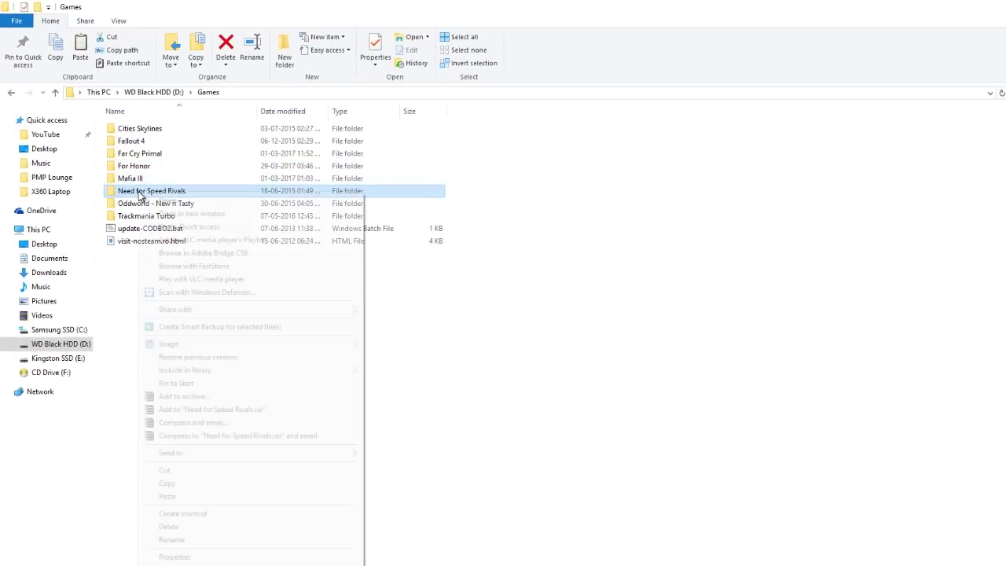
click(192, 483)
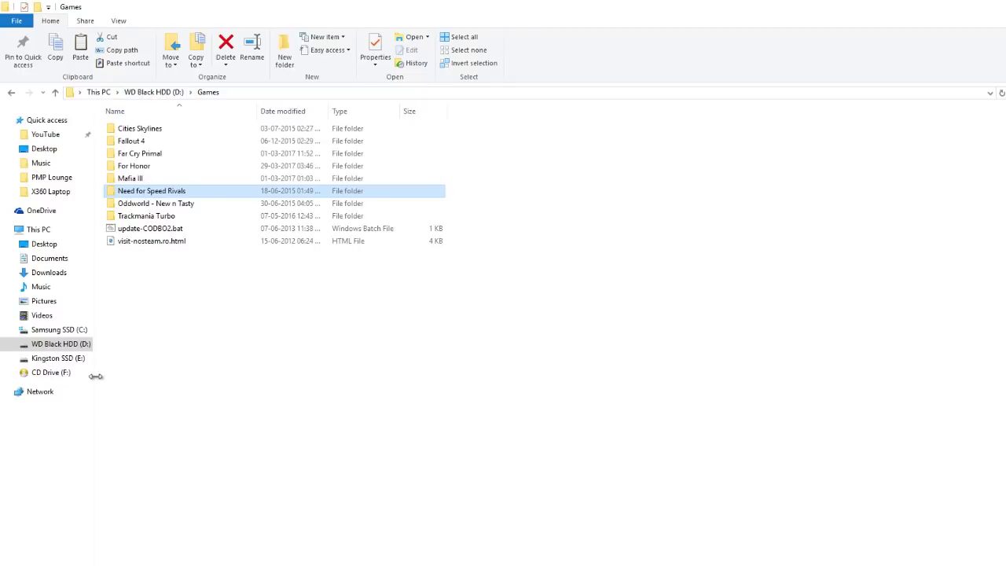
Paste Need for Speed Rivals onto Kingston SSD (E:) with the stopwatch timing the copy.
click(50, 359)
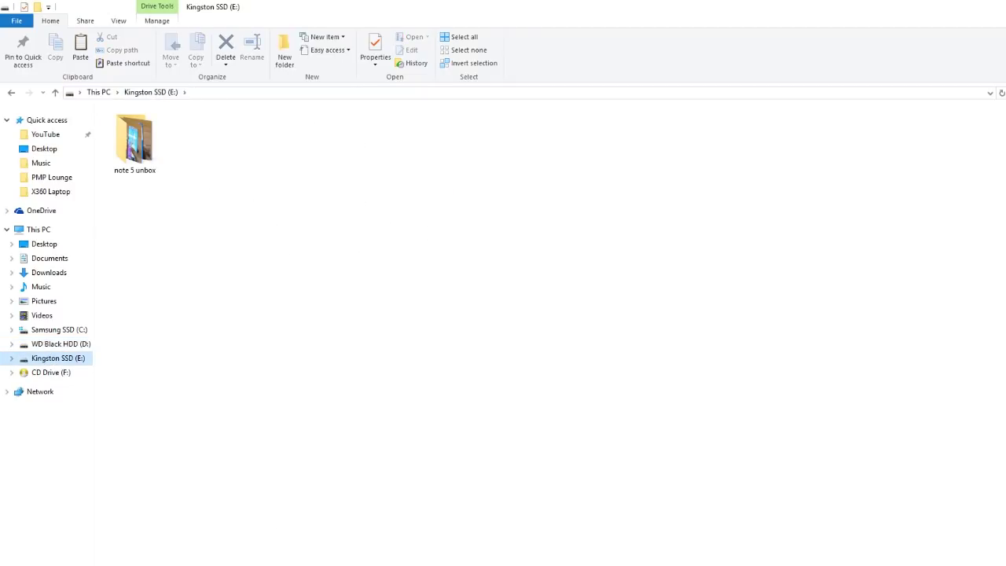
click(747, 455)
right_click(417, 267)
click(446, 343)
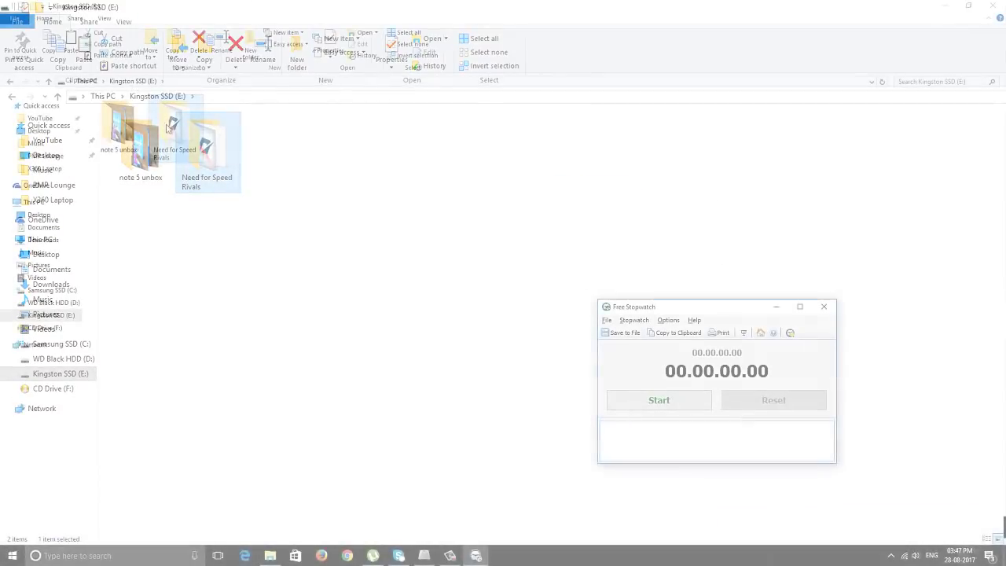
Copy Need for Speed Rivals from Kingston SSD (E:) and paste it onto Samsung SSD (C:).
right_click(201, 156)
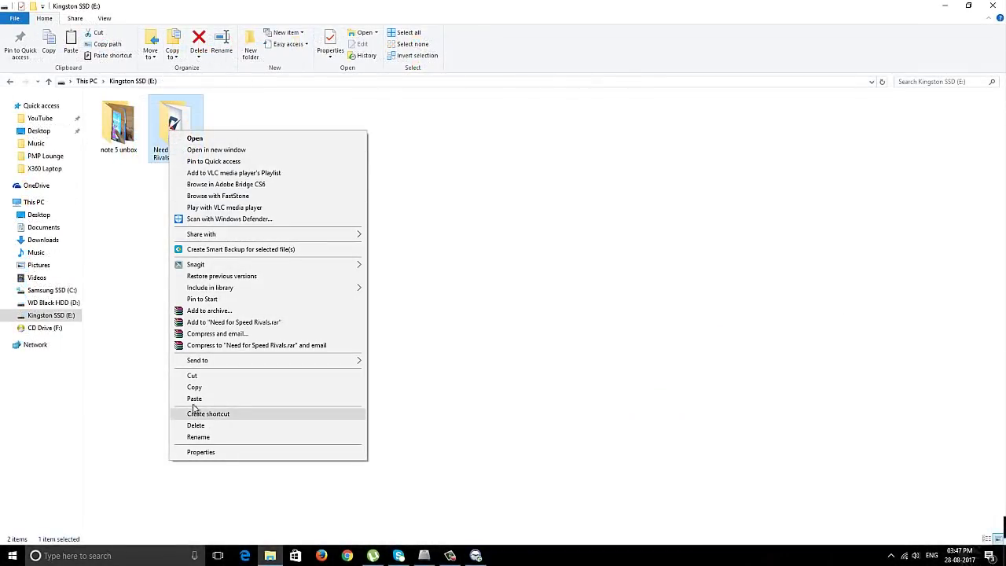
click(194, 387)
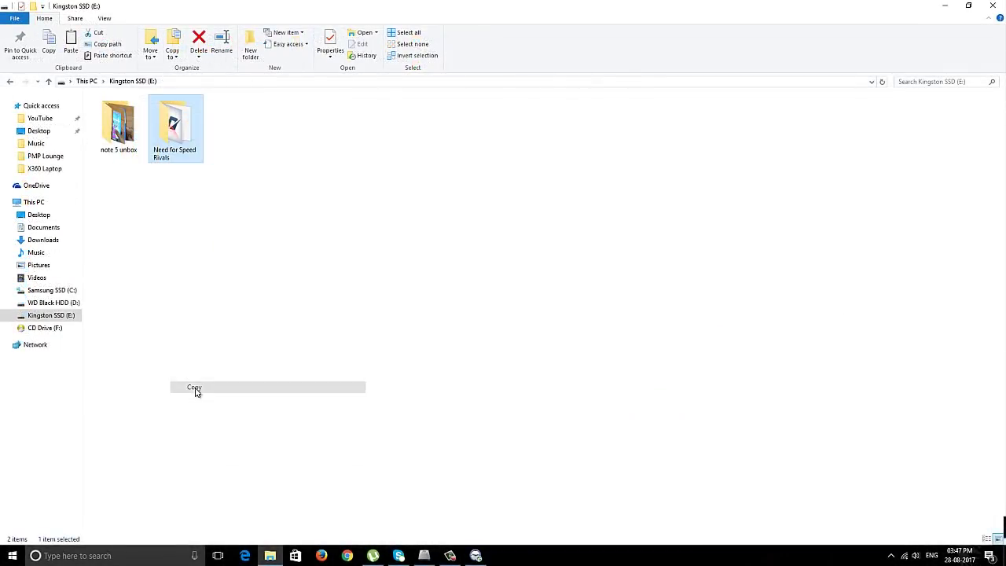
click(38, 291)
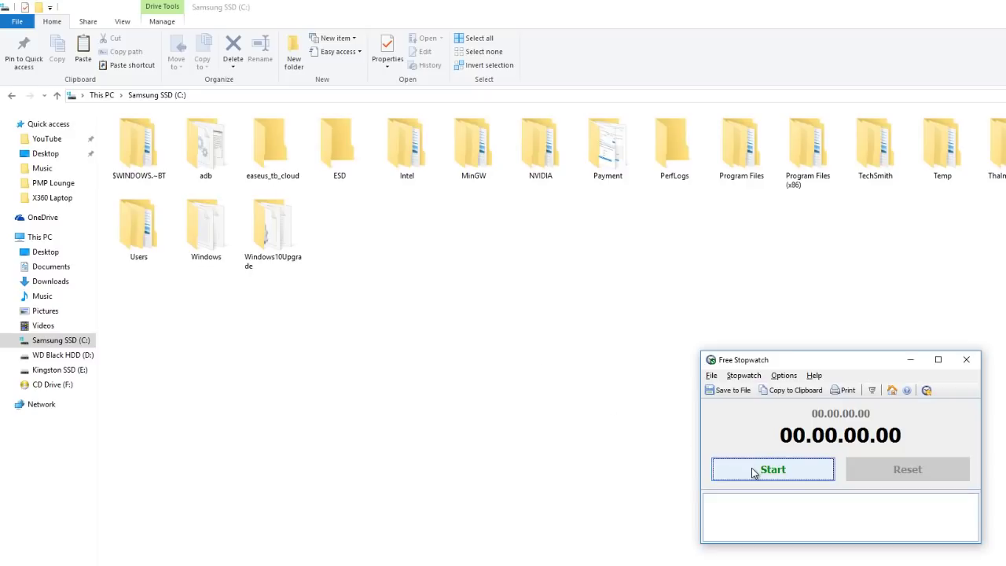
right_click(505, 311)
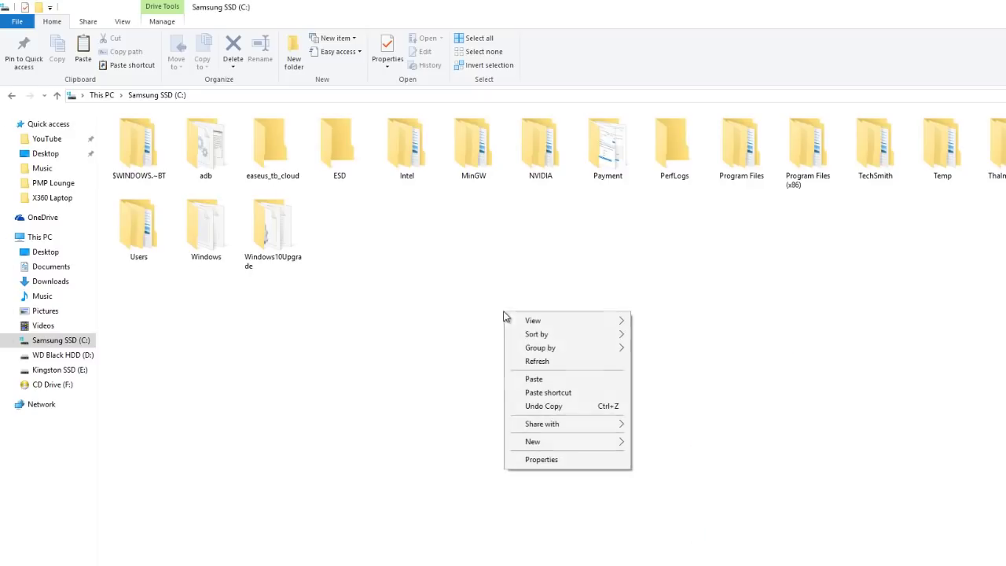
click(519, 383)
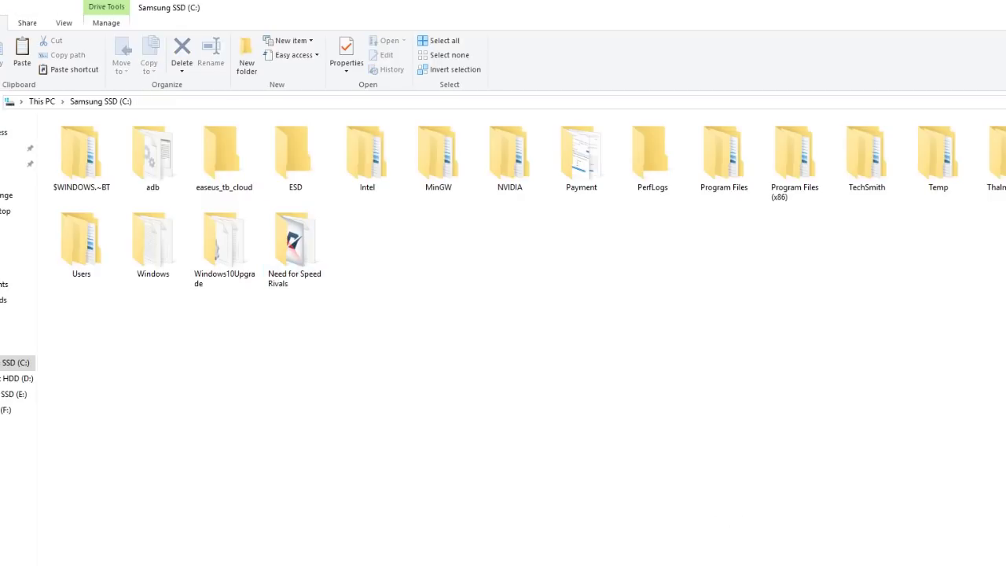
Stop the stopwatch after the previous copy, then copy Need for Speed Rivals on Samsung SSD (C:).
click(756, 500)
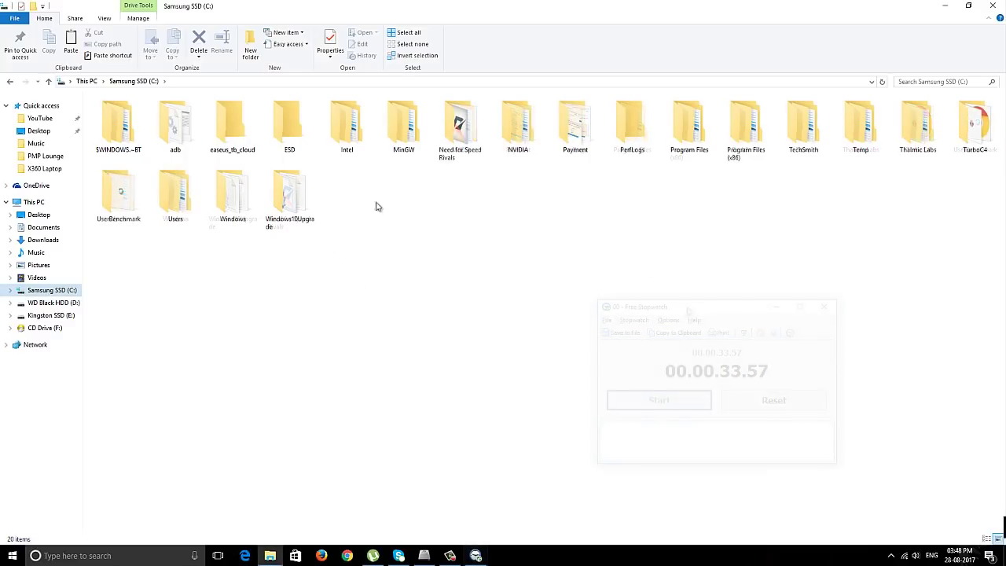
click(460, 126)
right_click(461, 126)
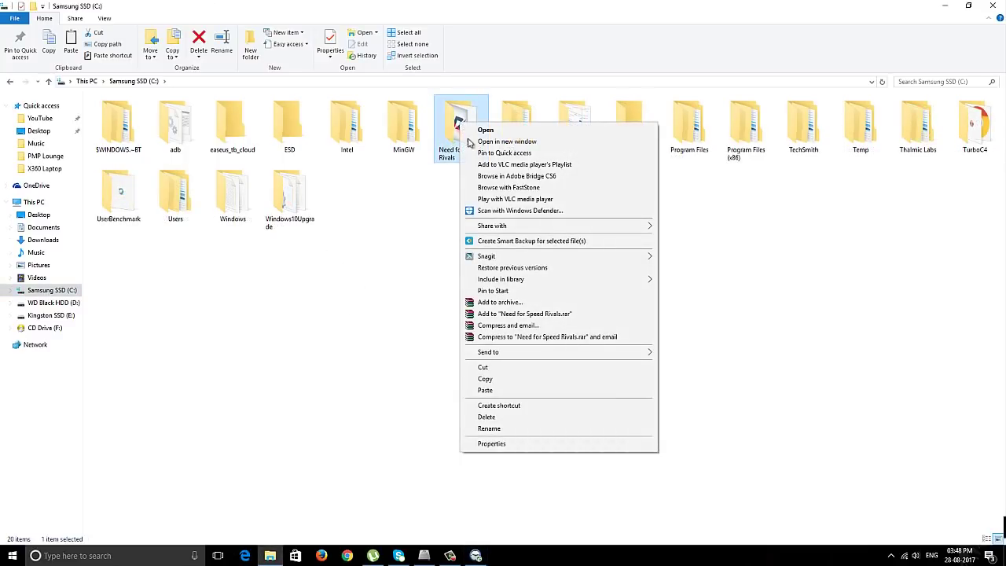
click(488, 378)
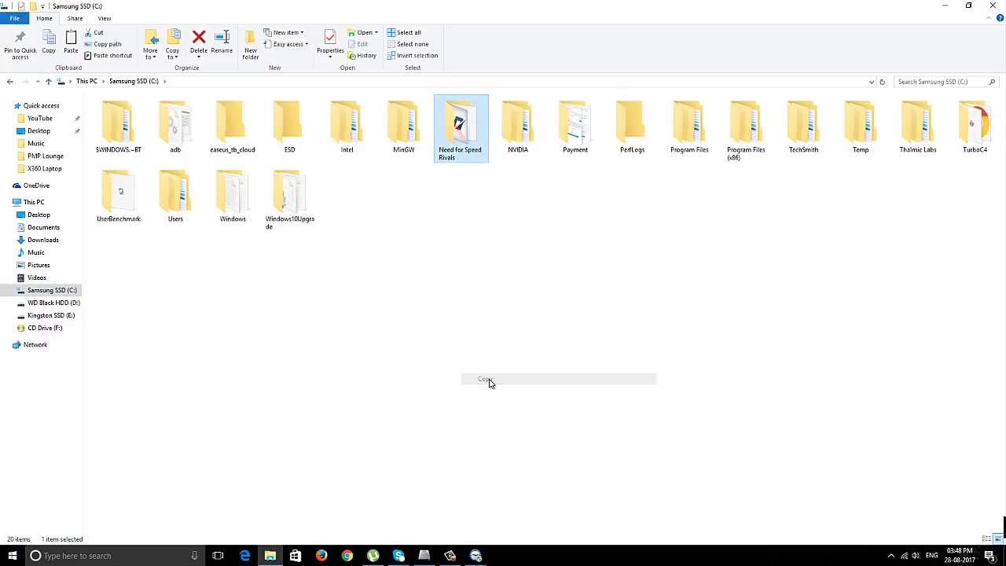
Paste the folder onto Kingston SSD (E:) while the stopwatch times it, keeping the stopwatch visible.
click(45, 316)
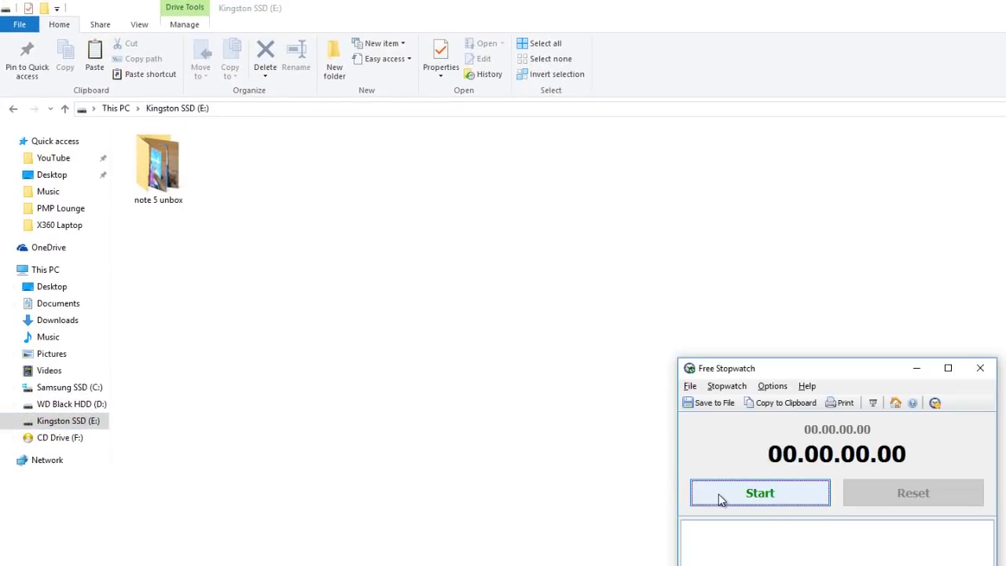
click(749, 497)
right_click(459, 372)
click(491, 469)
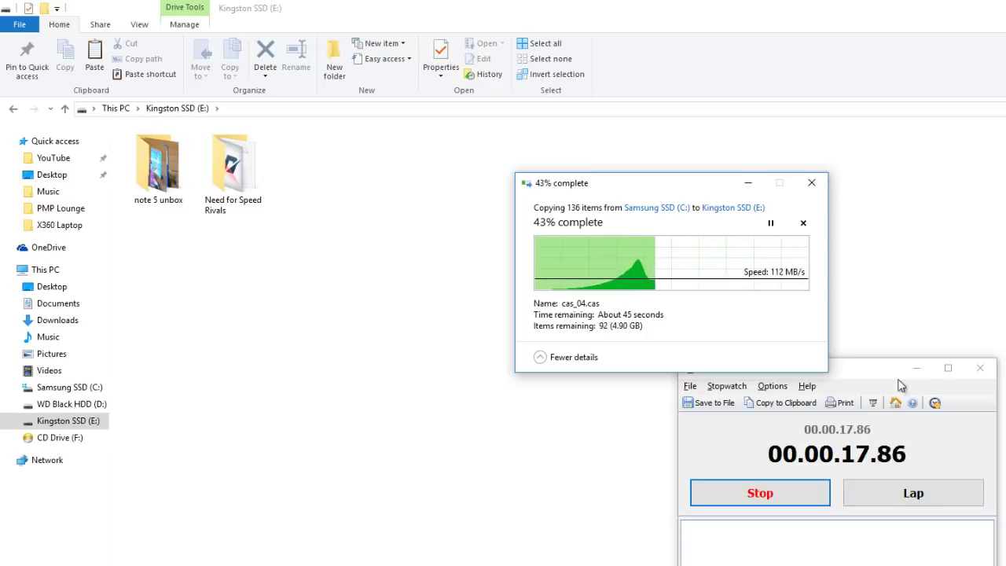
drag(895, 380, 880, 416)
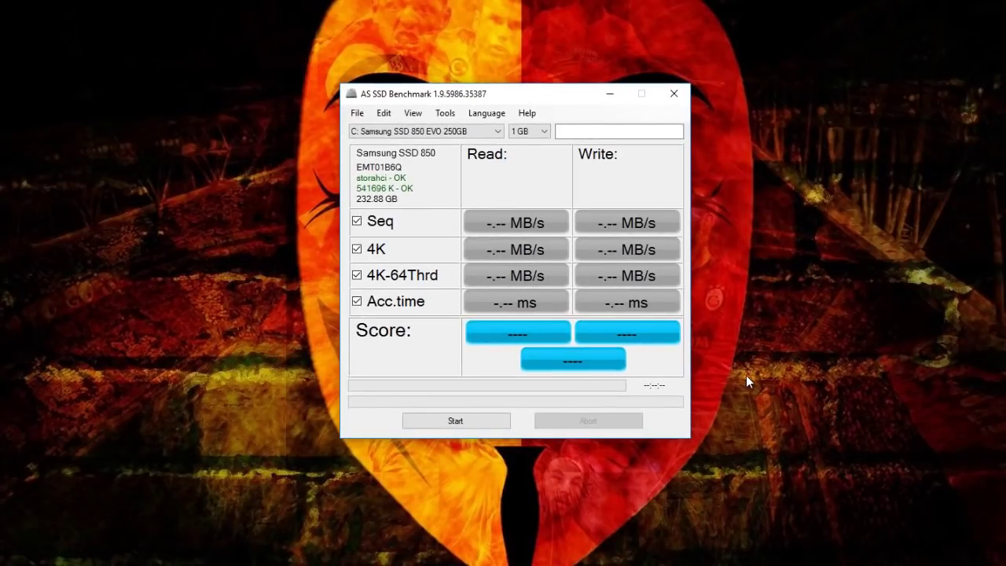
Benchmark E: KINGSTON SA400S37240G in AS SSD Benchmark.
click(450, 132)
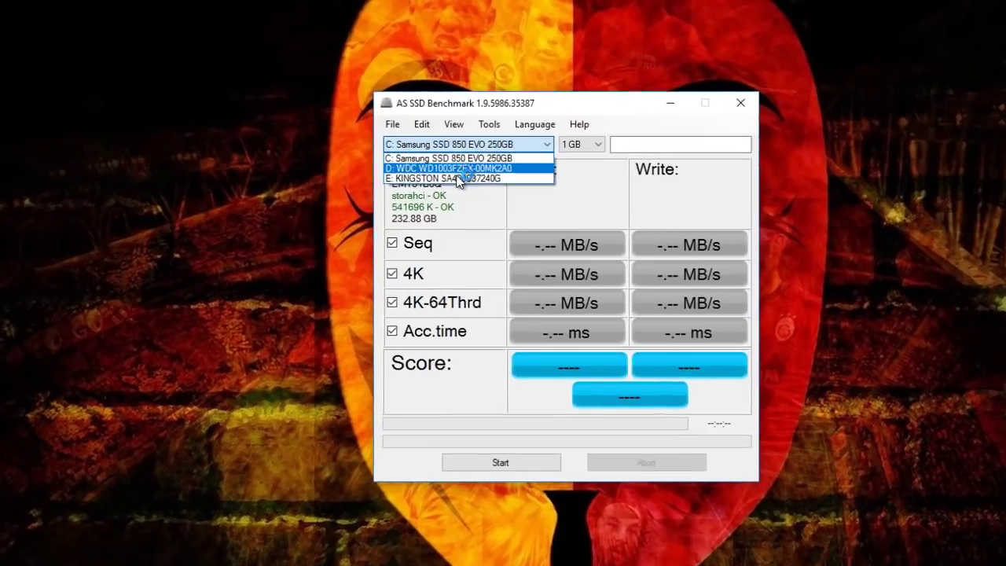
click(408, 162)
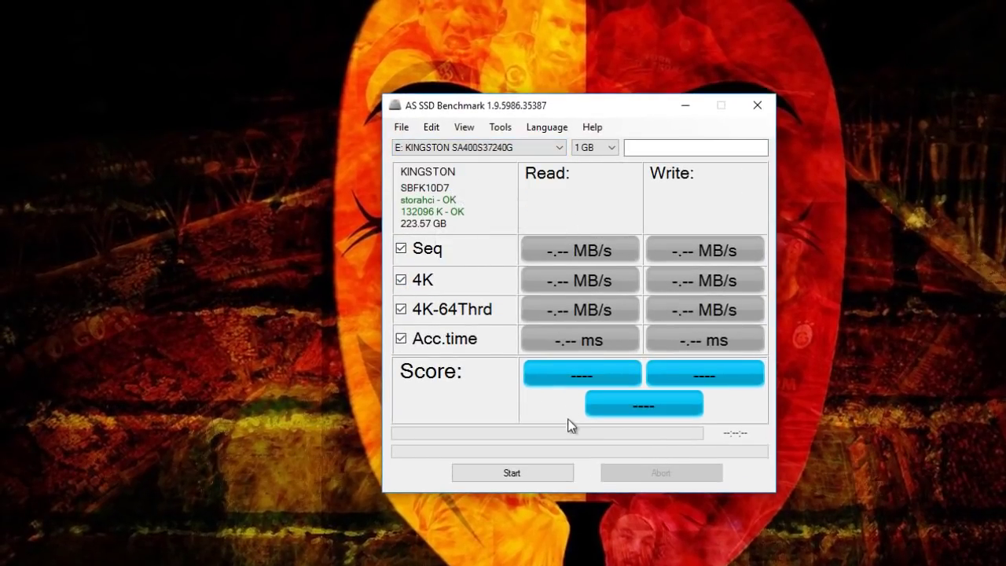
click(511, 472)
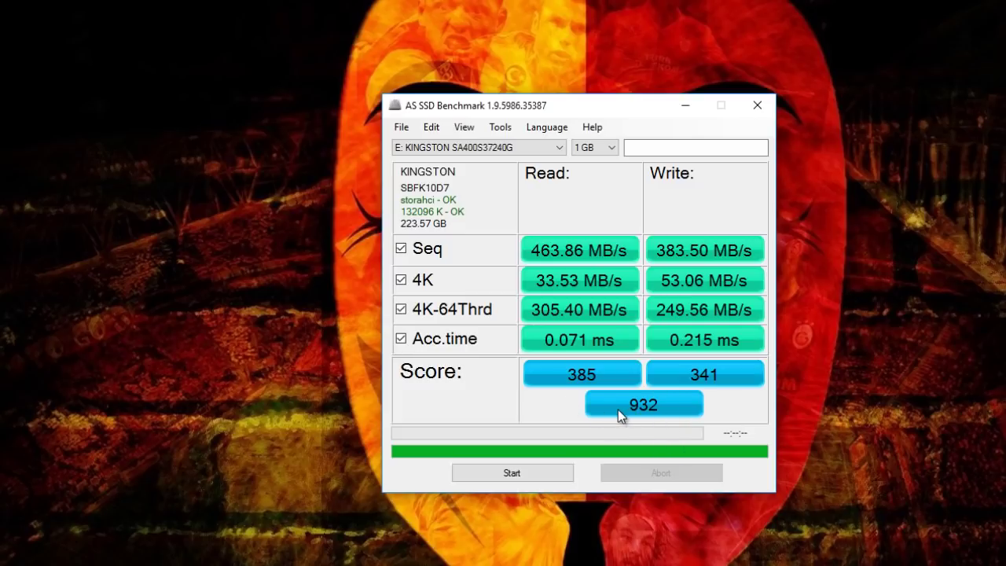
Benchmark C: Samsung SSD 850 EVO 250GB in AS SSD Benchmark.
click(547, 152)
click(511, 161)
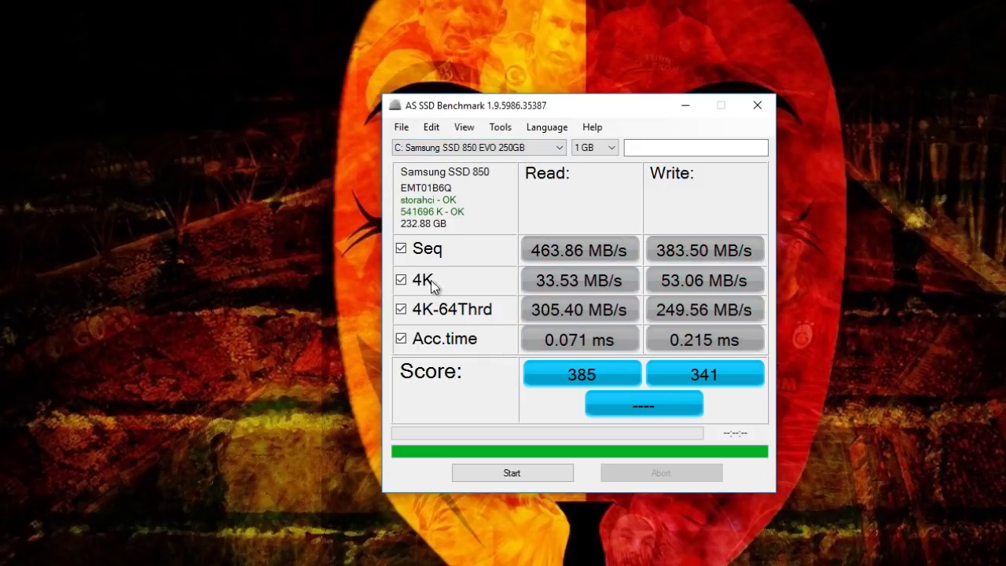
click(509, 471)
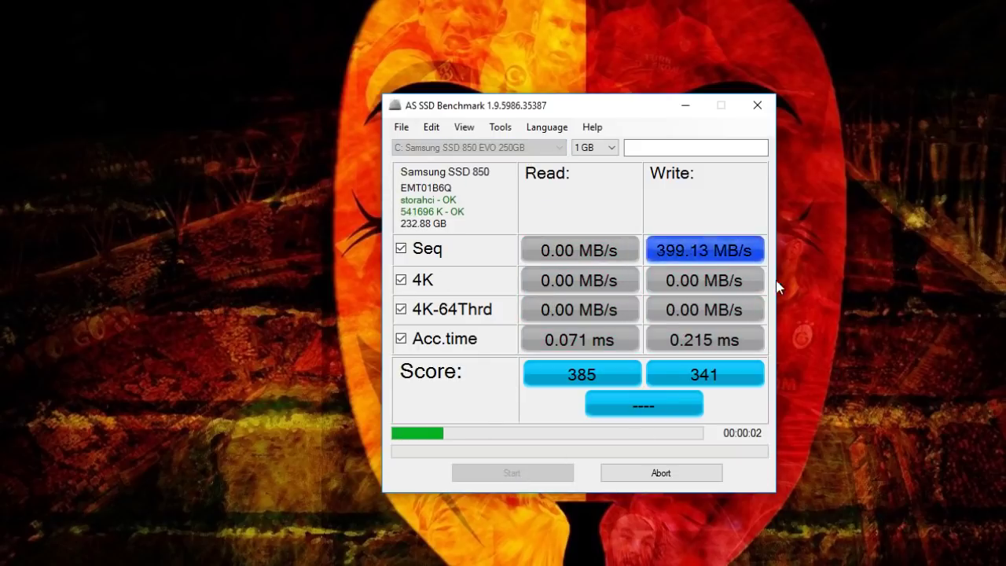